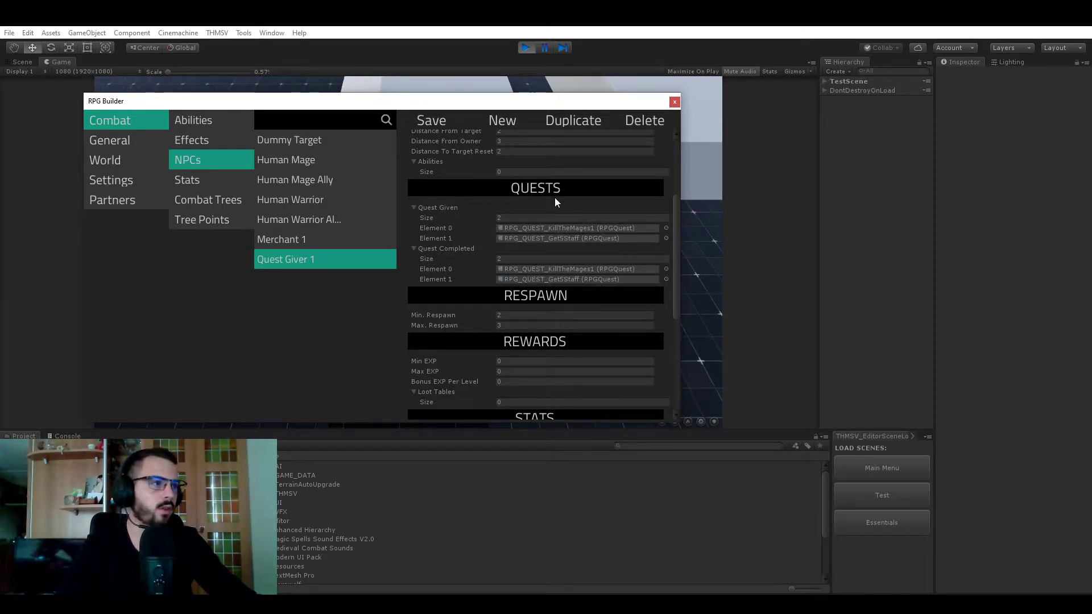
# Set the size of Quest Giver 1's Quest Completed list to 3 and close the RPG Builder window
pyautogui.click(532, 260)
pyautogui.write('3')
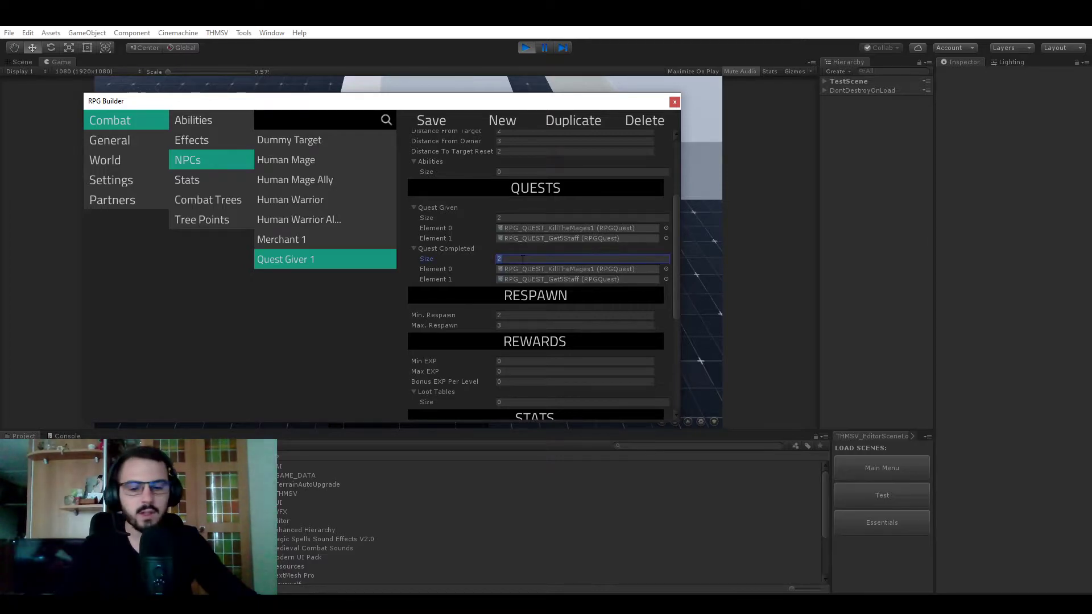
pyautogui.press('Return')
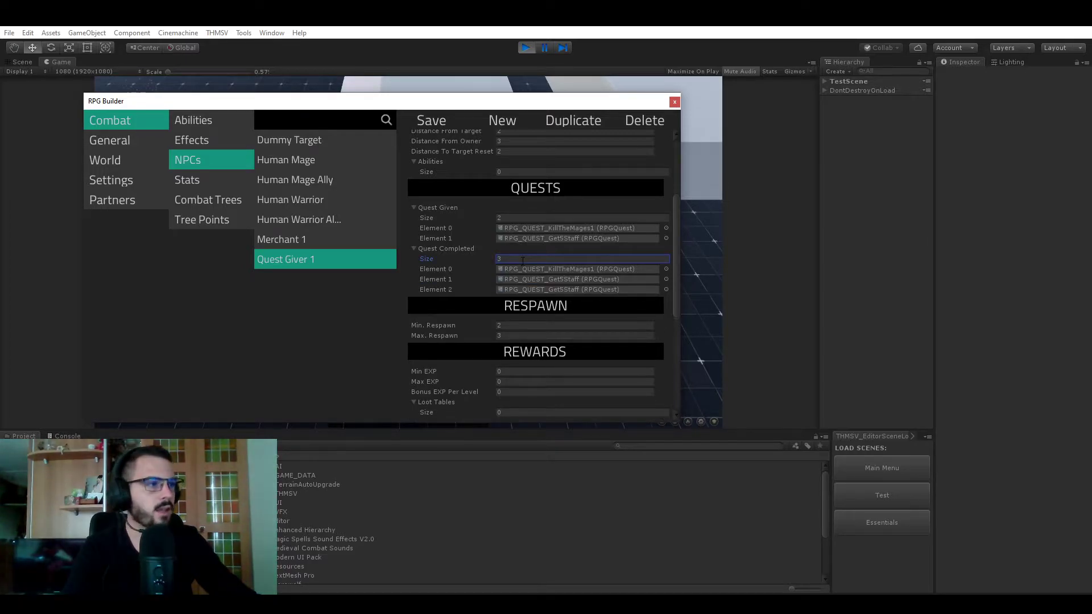
pyautogui.click(666, 289)
pyautogui.click(876, 152)
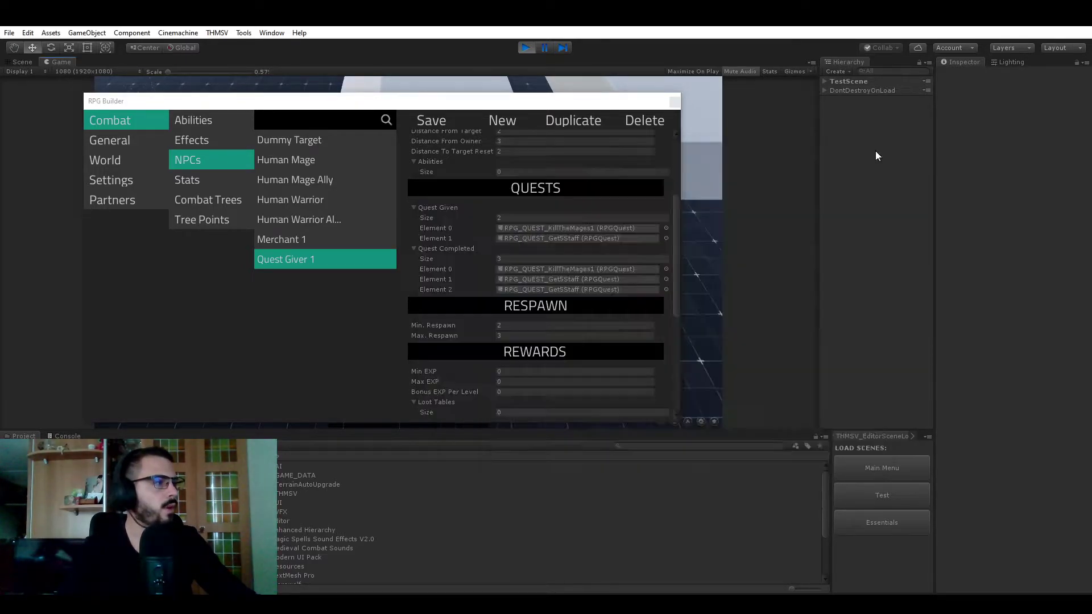
pyautogui.click(673, 103)
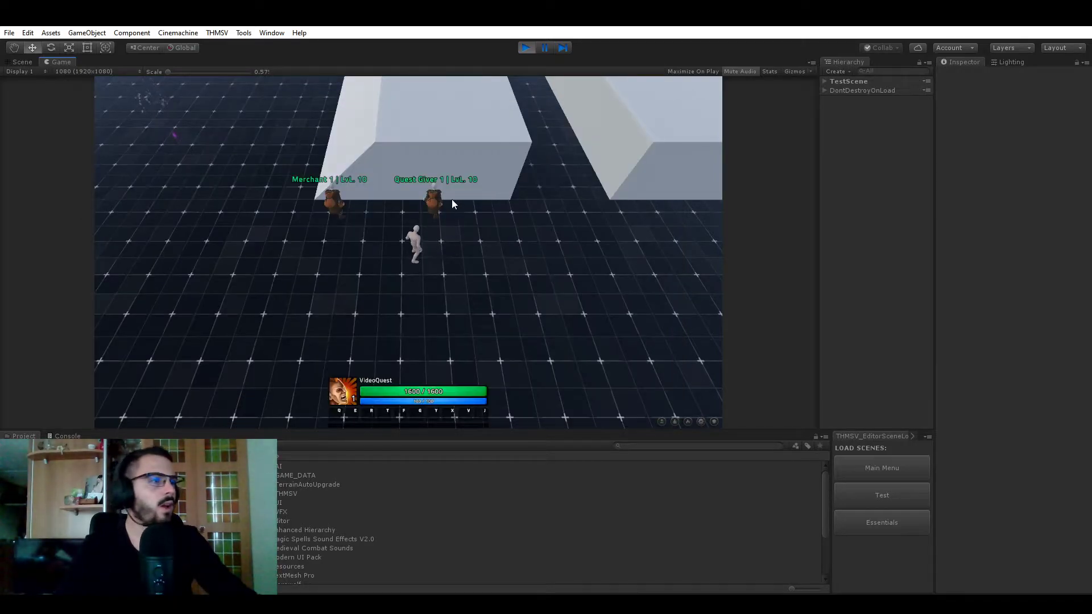
# Walk up to Quest Giver 1, open its Kill the Mage! quest and maximize the game view
pyautogui.press('w')
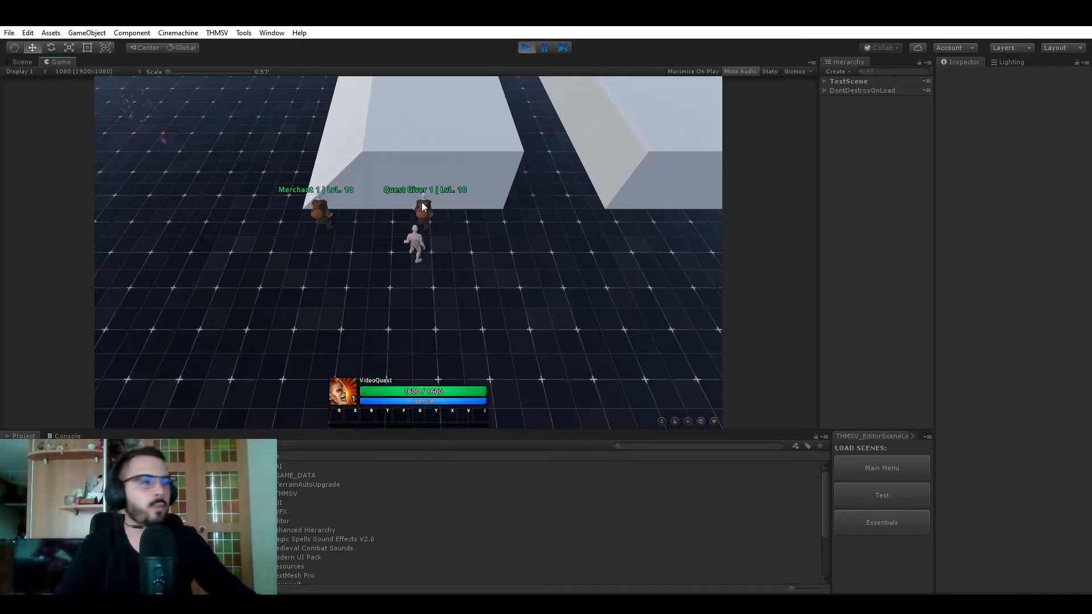
pyautogui.click(428, 213)
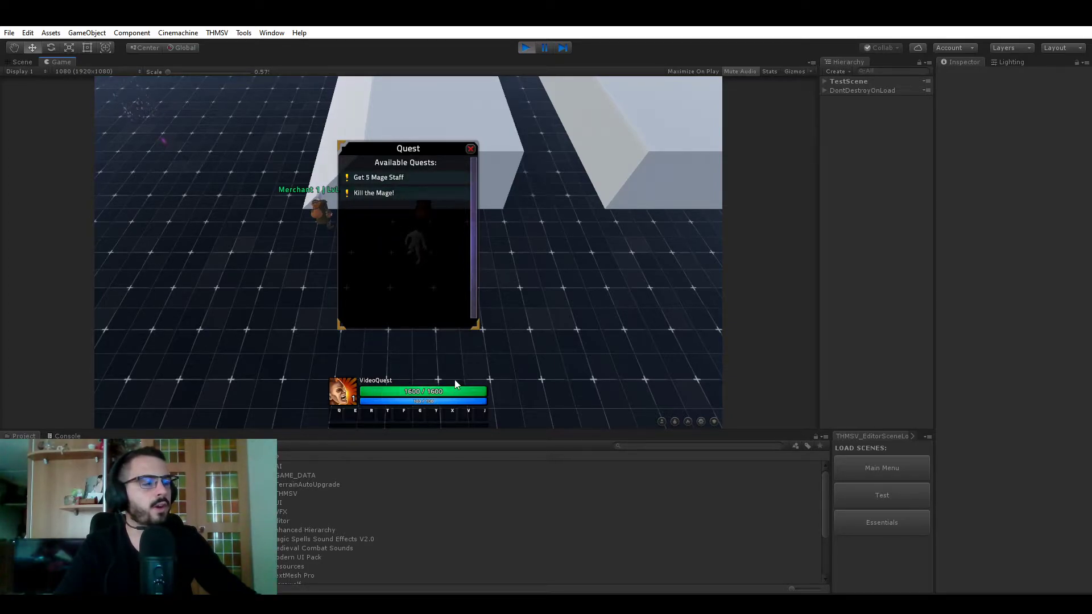
pyautogui.click(391, 193)
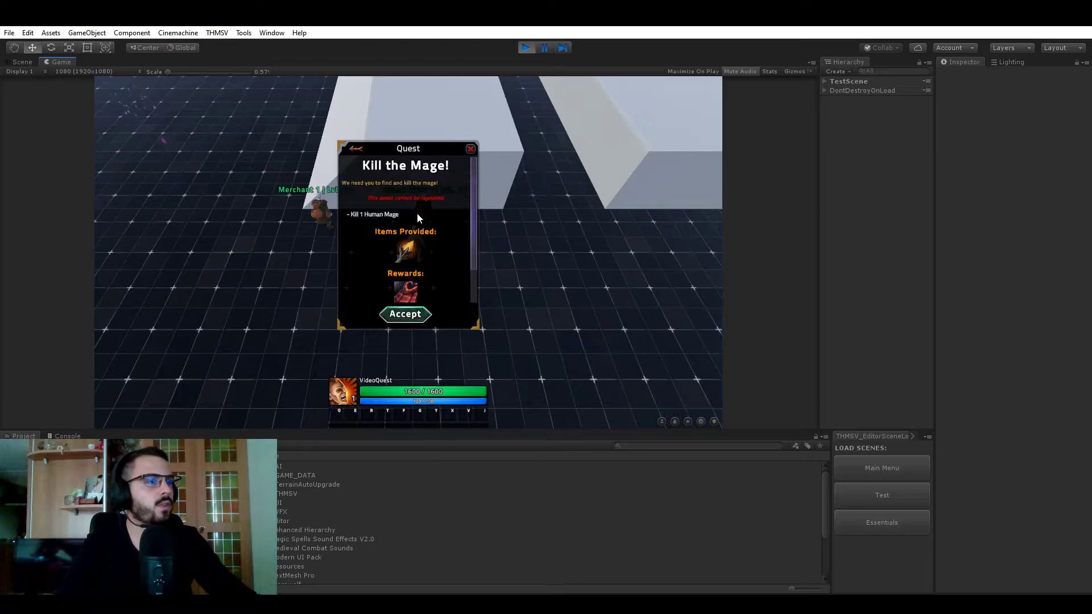
pyautogui.click(694, 71)
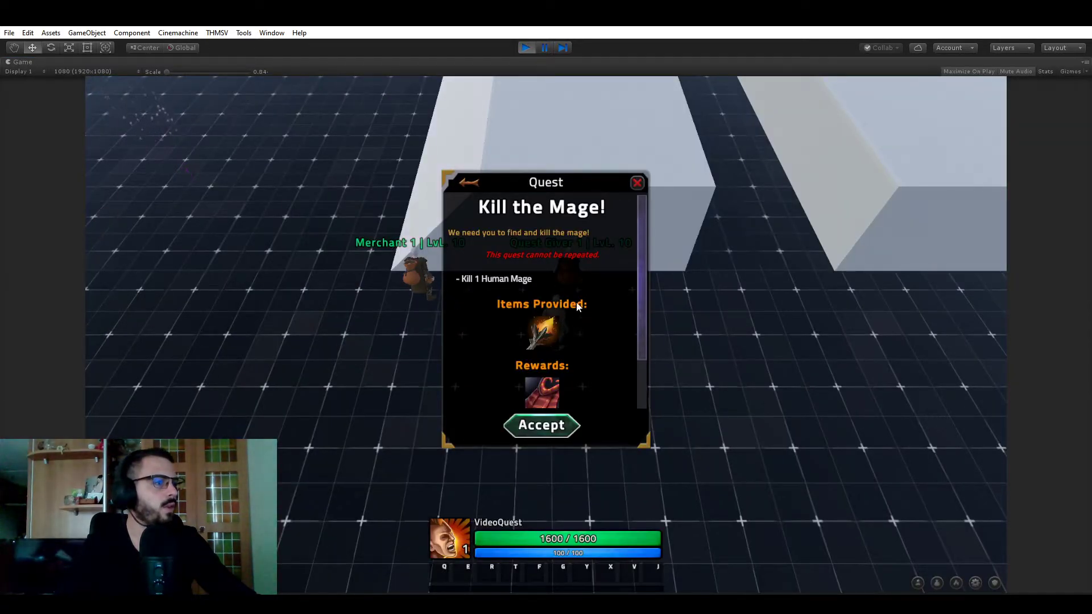
# Reopen RPG Builder and display the KillTheMages1 quest from the World quests
pyautogui.click(271, 33)
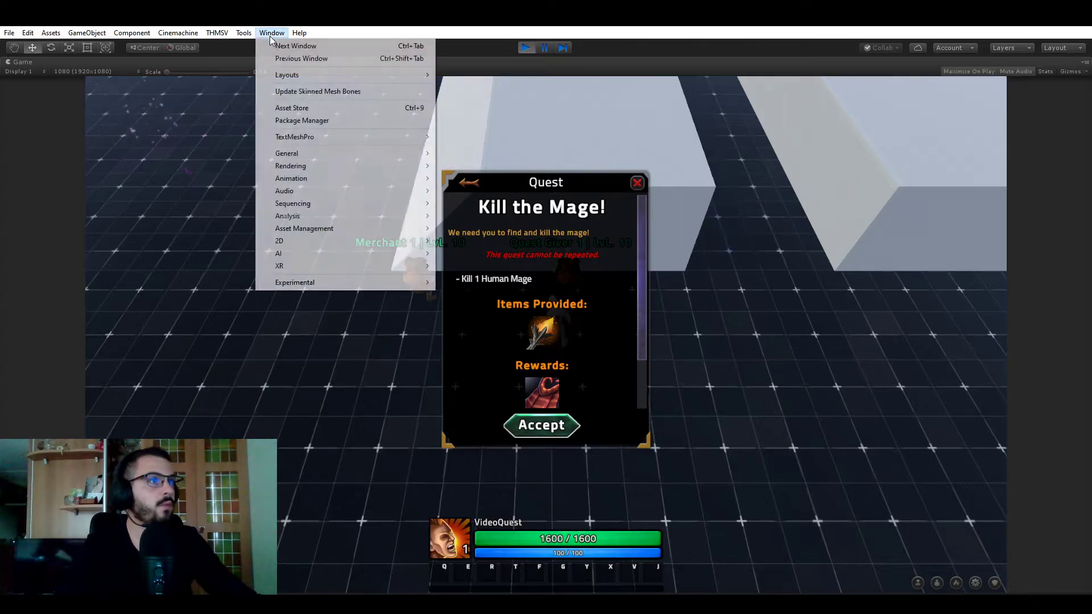
pyautogui.click(233, 45)
pyautogui.click(119, 161)
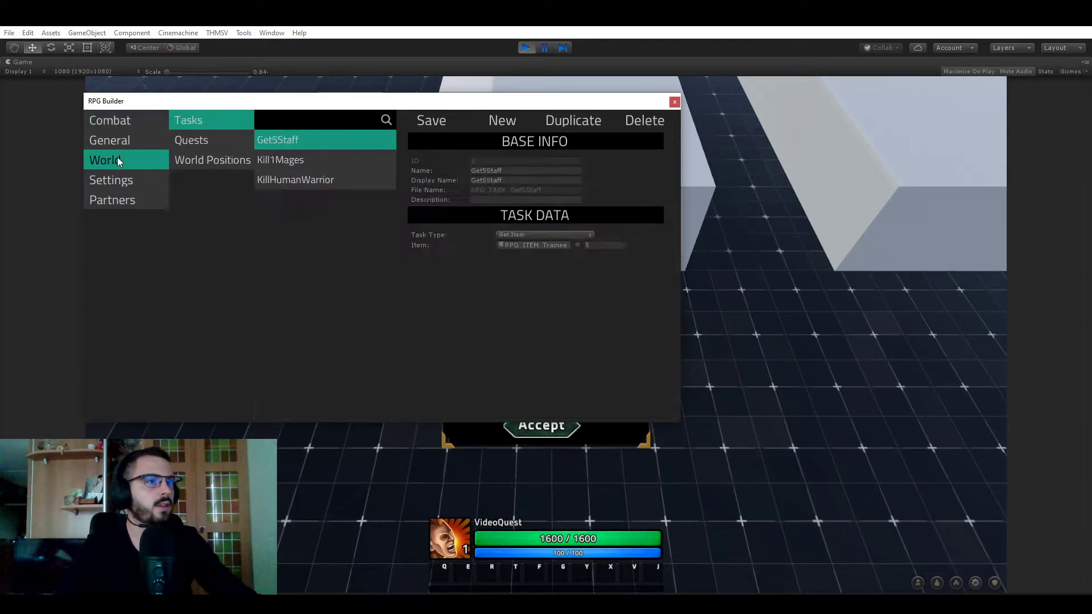
pyautogui.click(209, 146)
pyautogui.moveTo(340, 106); pyautogui.dragTo(295, 66)
pyautogui.click(252, 118)
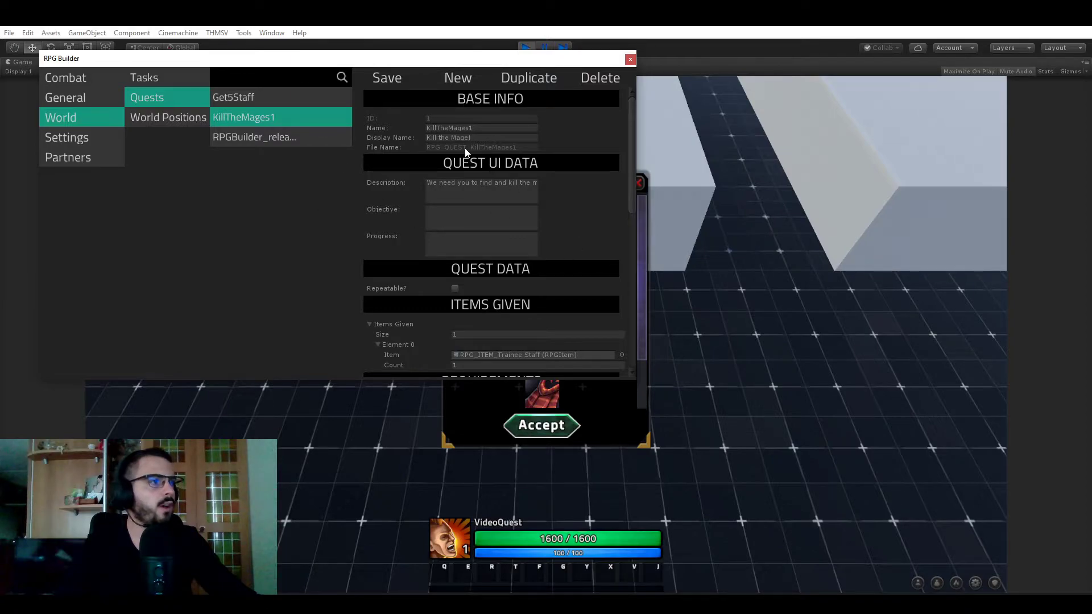
# Compare KillTheMages1's display name, description, items given and objectives with the in-game quest window
pyautogui.moveTo(417, 65); pyautogui.dragTo(509, 509)
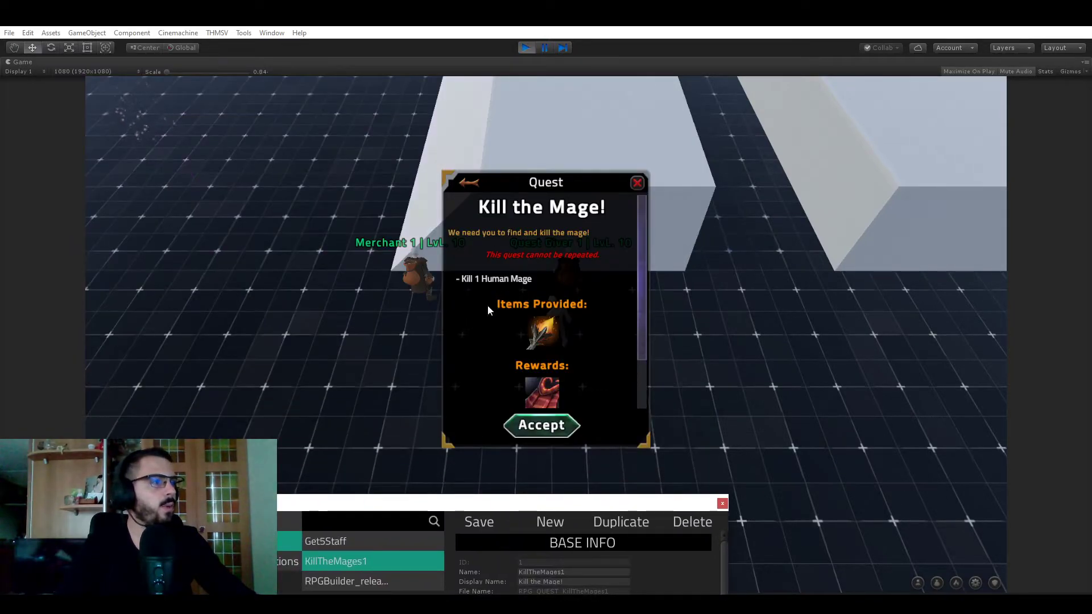
pyautogui.moveTo(418, 497); pyautogui.dragTo(126, 87)
pyautogui.click(282, 169)
pyautogui.click(274, 217)
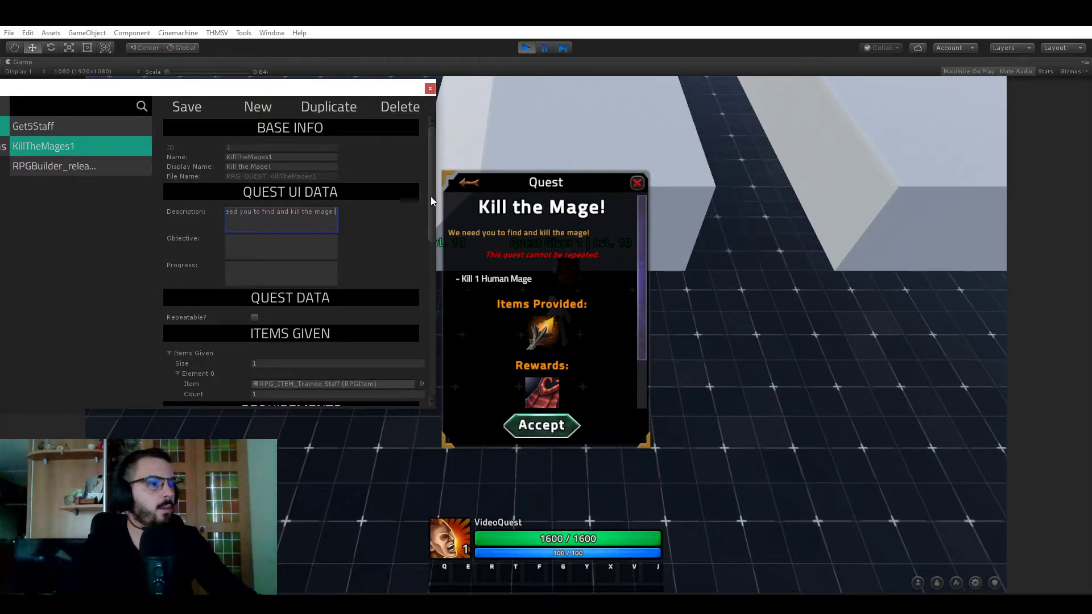
pyautogui.moveTo(431, 196); pyautogui.dragTo(428, 227)
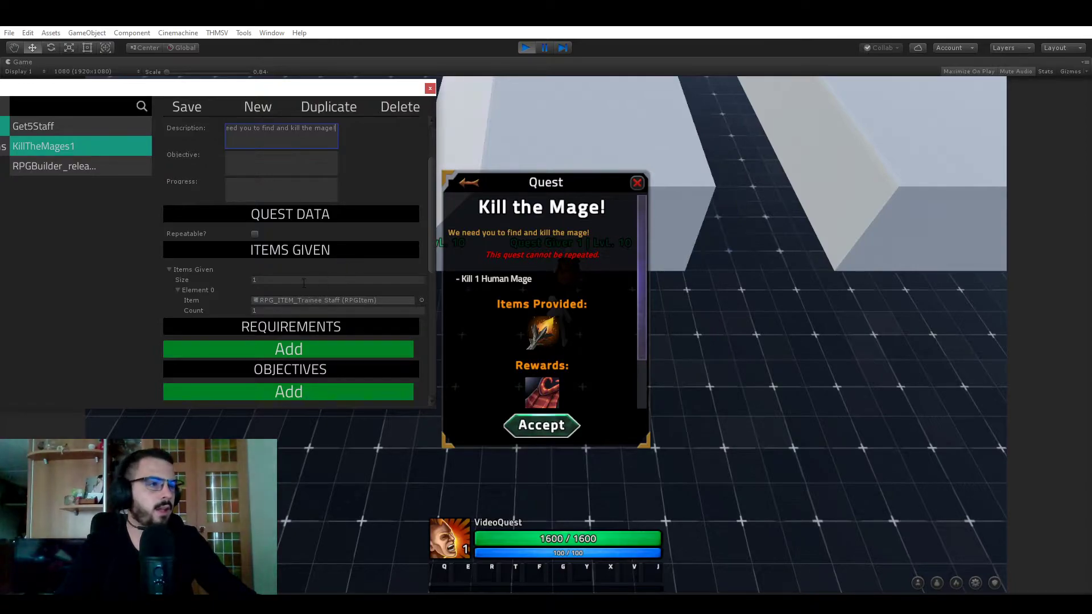
pyautogui.scroll(-3, 294, 266)
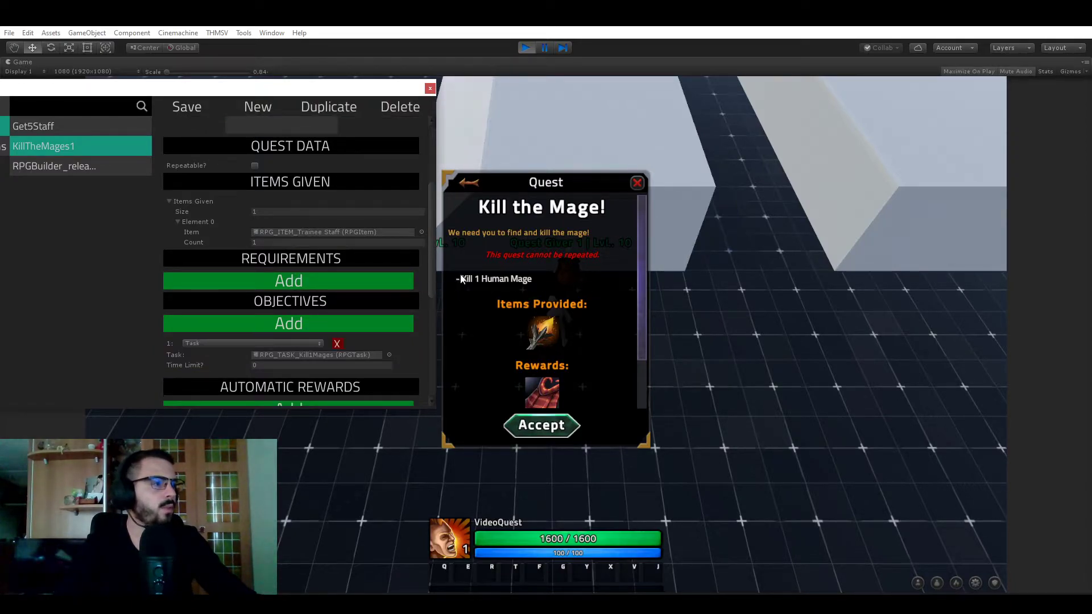
pyautogui.moveTo(431, 224); pyautogui.dragTo(416, 258)
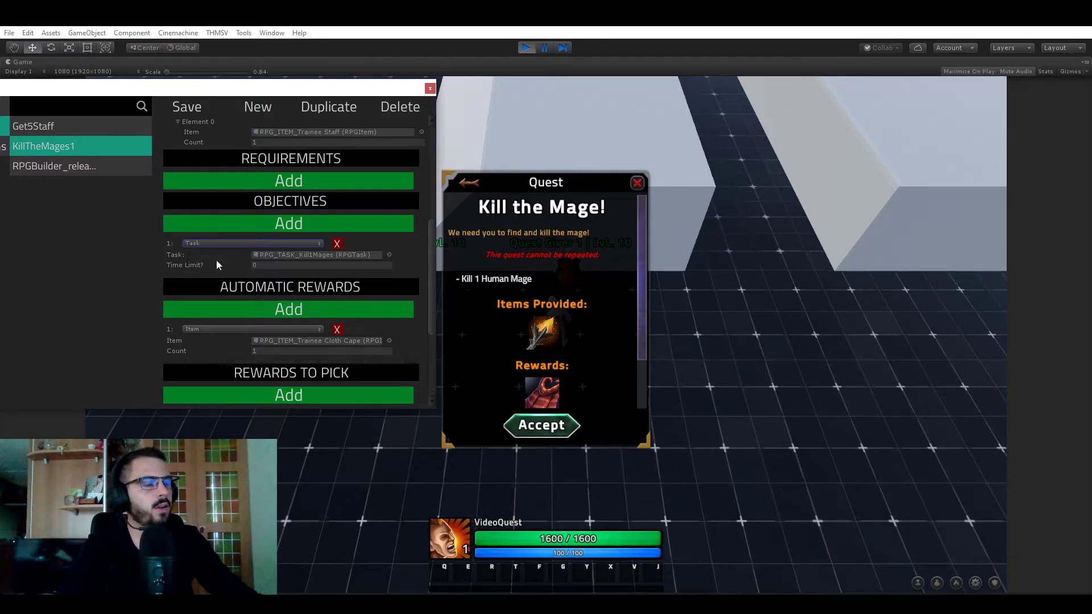
pyautogui.click(484, 279)
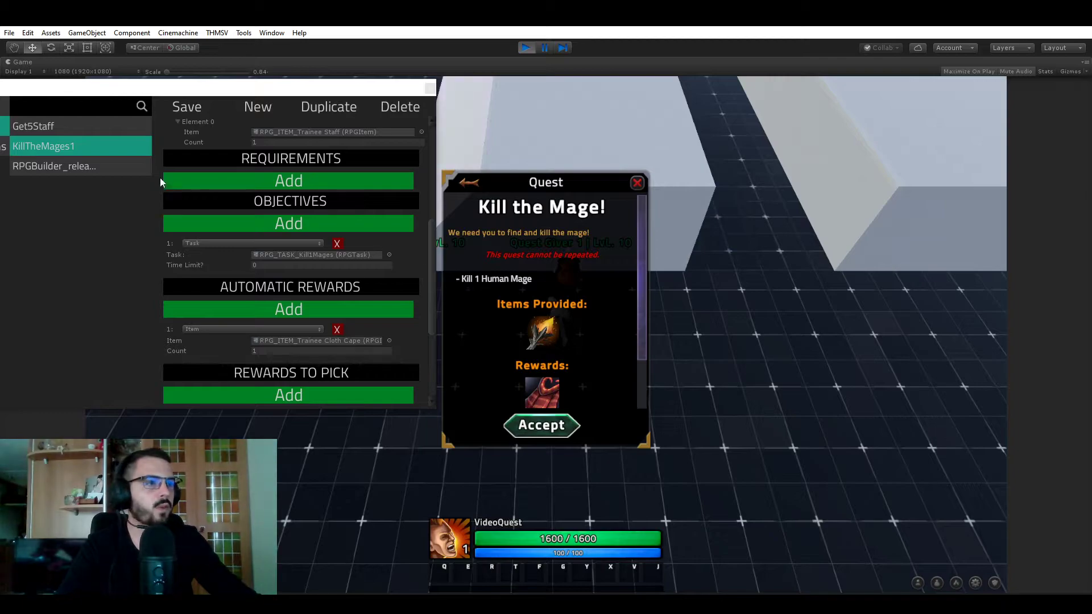
# Open the Kill1Mages task and examine its available task types, target NPC and kill count against the in-game objective
pyautogui.moveTo(79, 92); pyautogui.dragTo(114, 114)
pyautogui.click(116, 152)
pyautogui.click(224, 188)
pyautogui.click(265, 246)
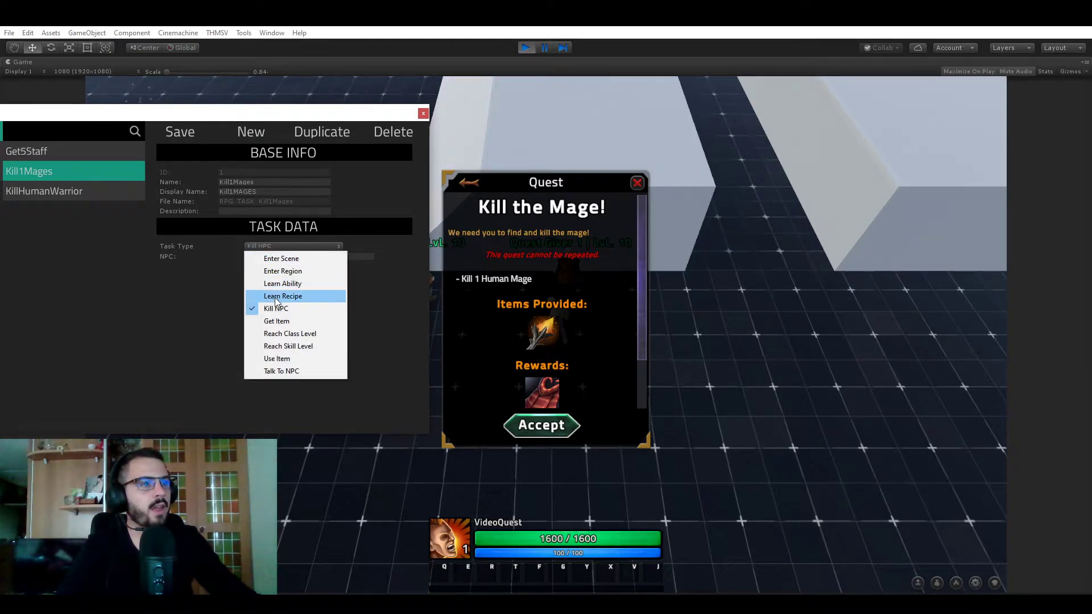
pyautogui.click(281, 312)
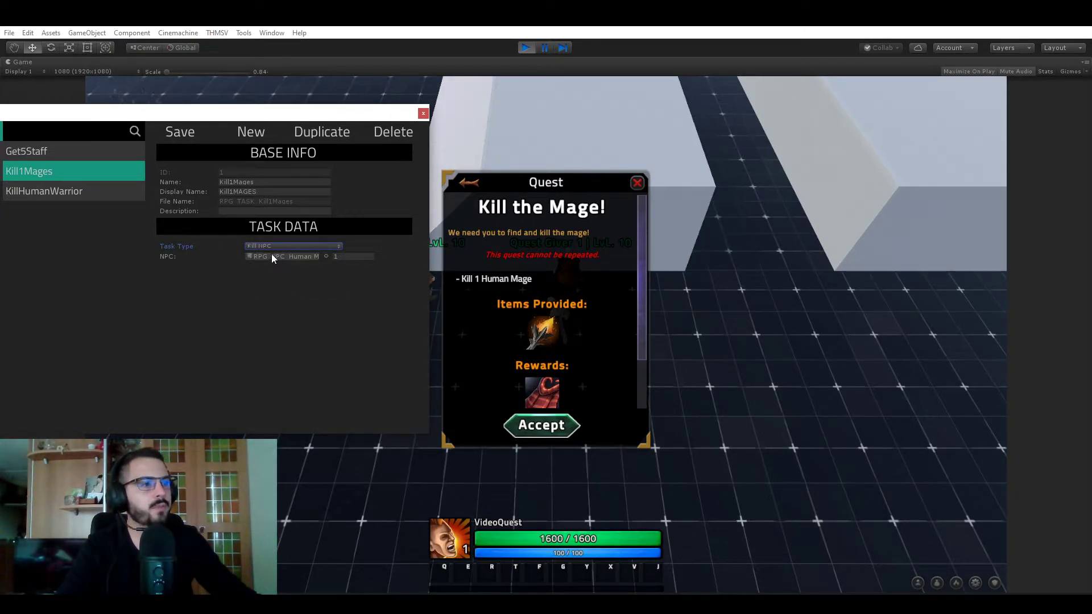
pyautogui.click(359, 258)
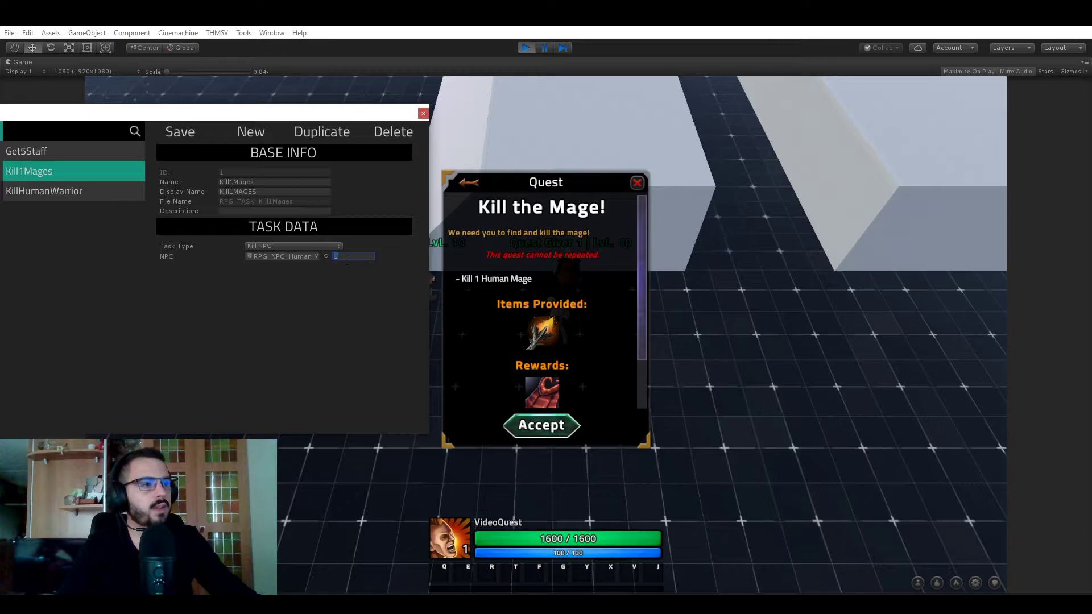
pyautogui.click(480, 282)
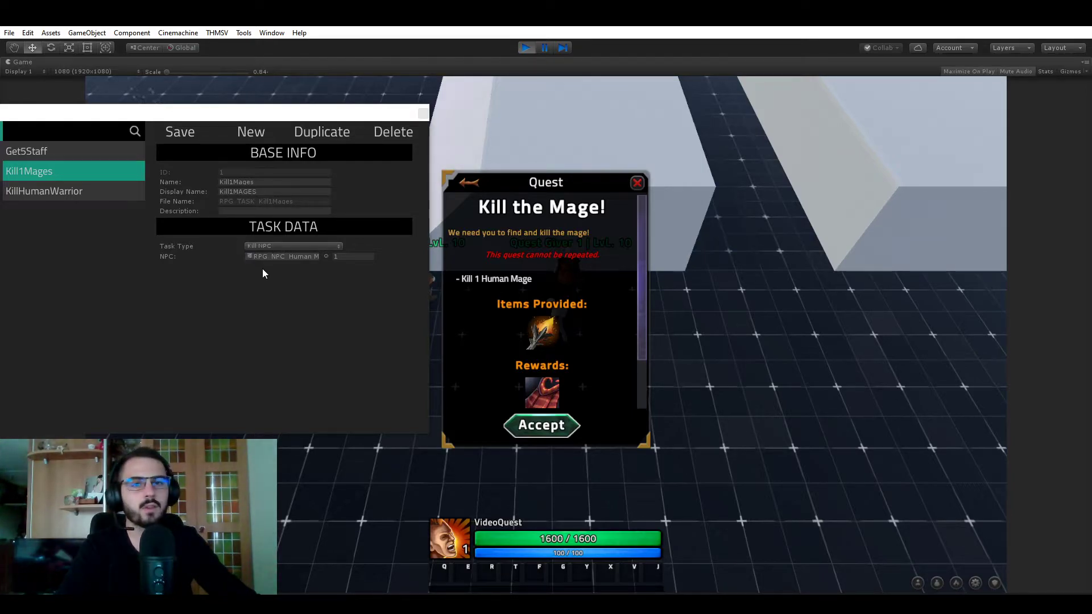
# Show the in-game quest's reward choices and reopen the KillTheMages1 quest beside them
pyautogui.moveTo(159, 117); pyautogui.dragTo(403, 127)
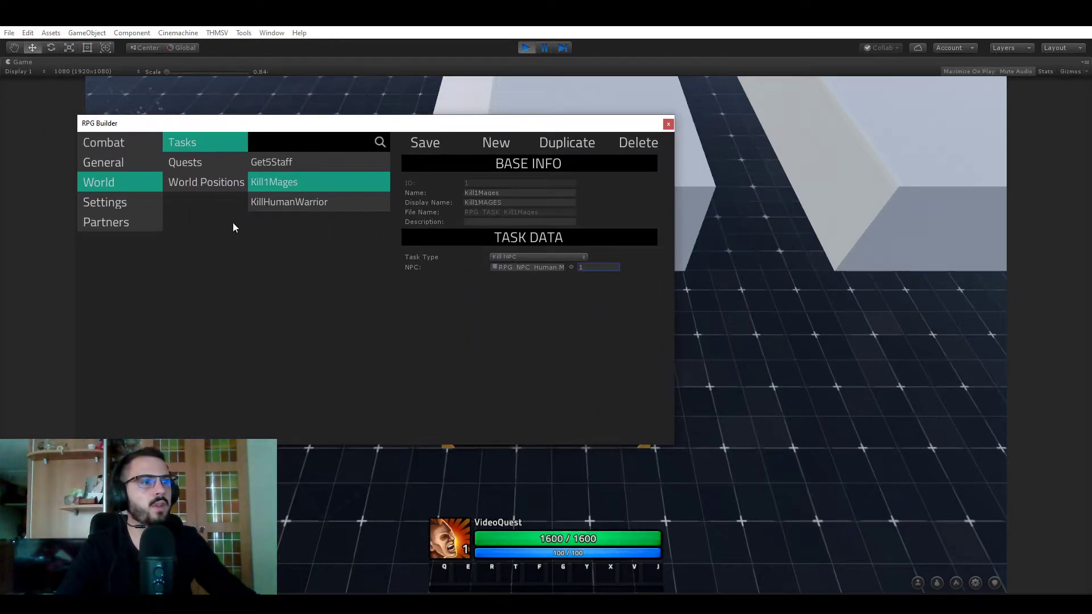
pyautogui.moveTo(322, 125); pyautogui.dragTo(65, 103)
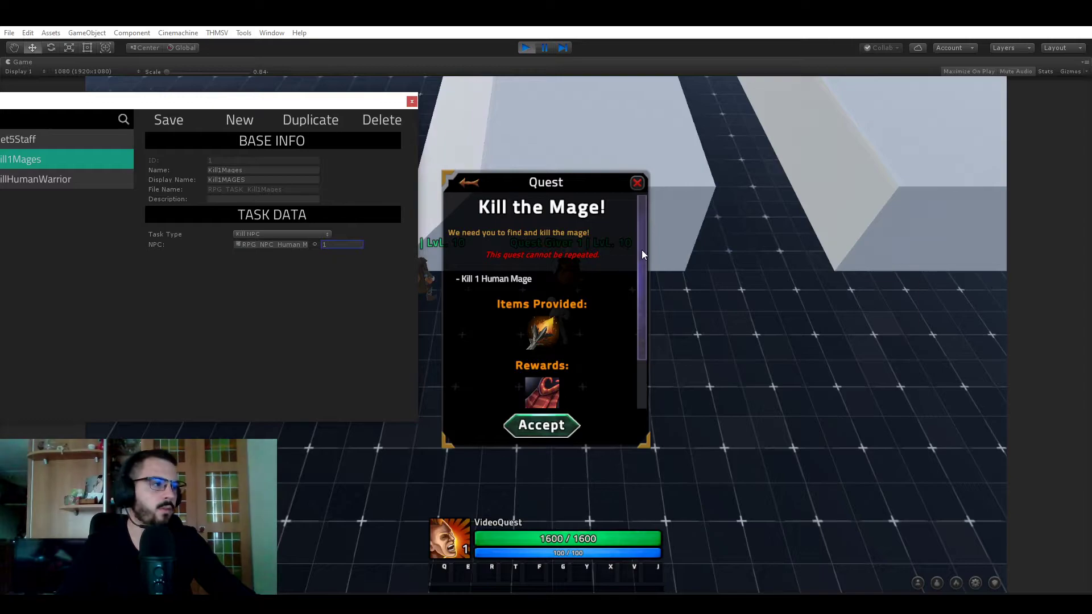
pyautogui.moveTo(641, 262); pyautogui.dragTo(651, 313)
pyautogui.moveTo(73, 102); pyautogui.dragTo(397, 161)
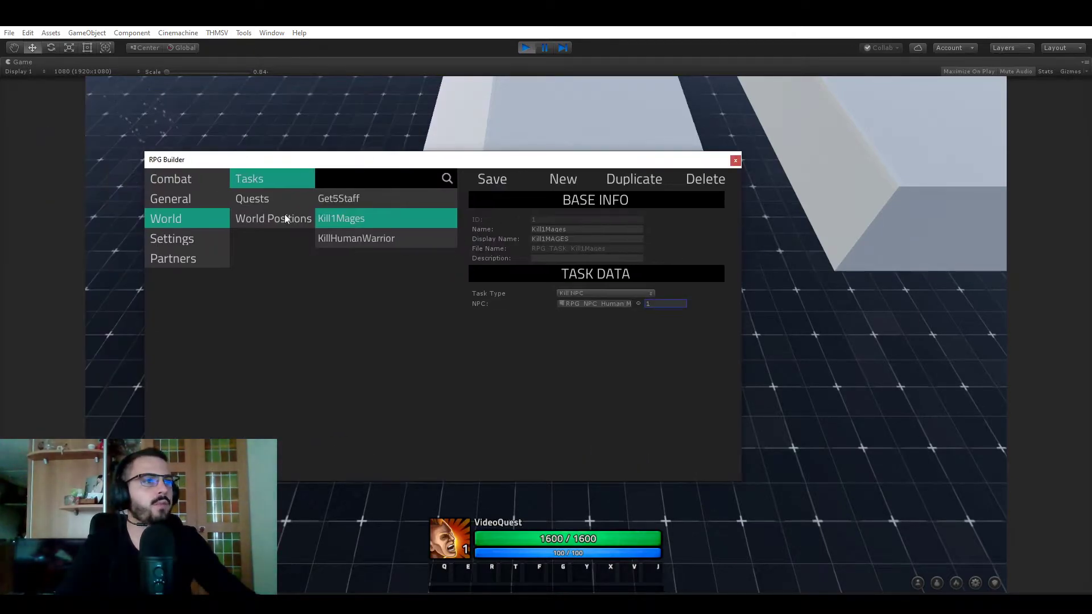
pyautogui.click(277, 206)
pyautogui.moveTo(328, 160); pyautogui.dragTo(32, 102)
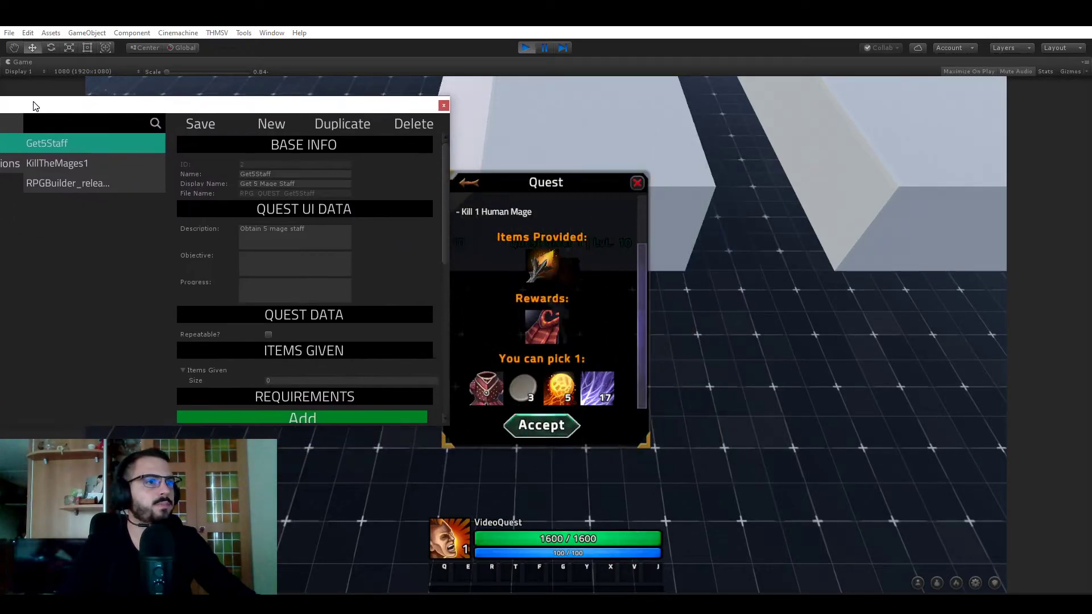
pyautogui.click(64, 159)
# Compare KillTheMages1's Items Given settings with the item provided in the in-game quest, and open the player's inventory
pyautogui.scroll(-6, 310, 222)
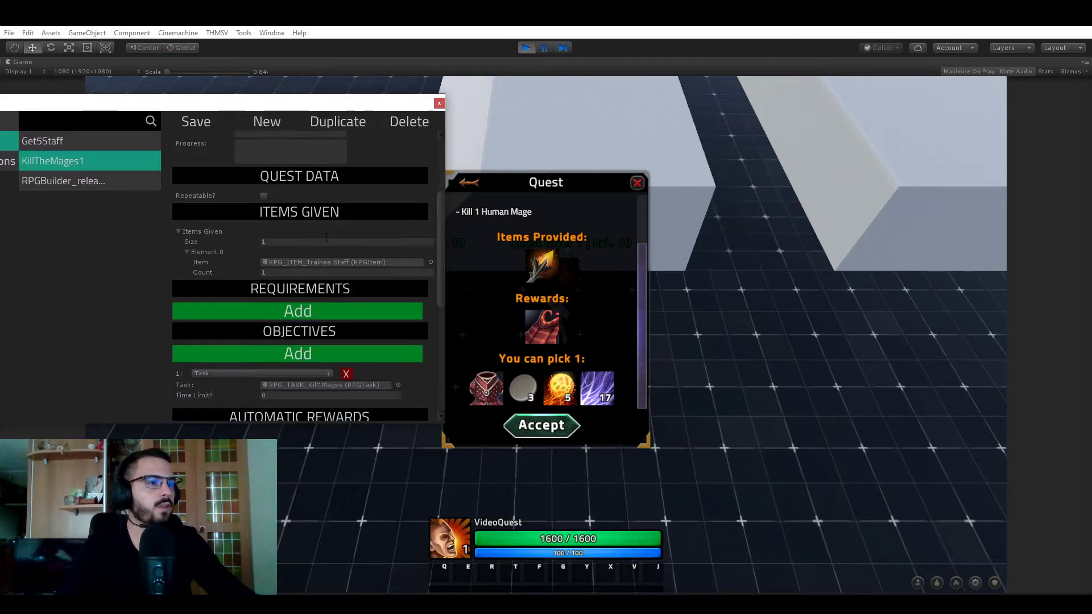
pyautogui.scroll(-6, 322, 238)
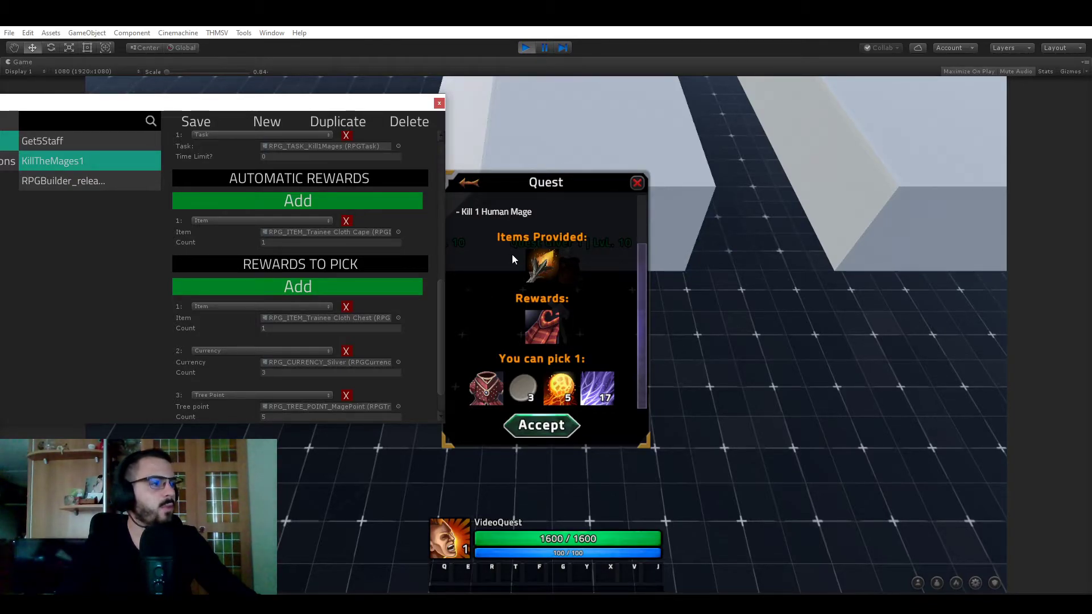
pyautogui.scroll(3, 311, 240)
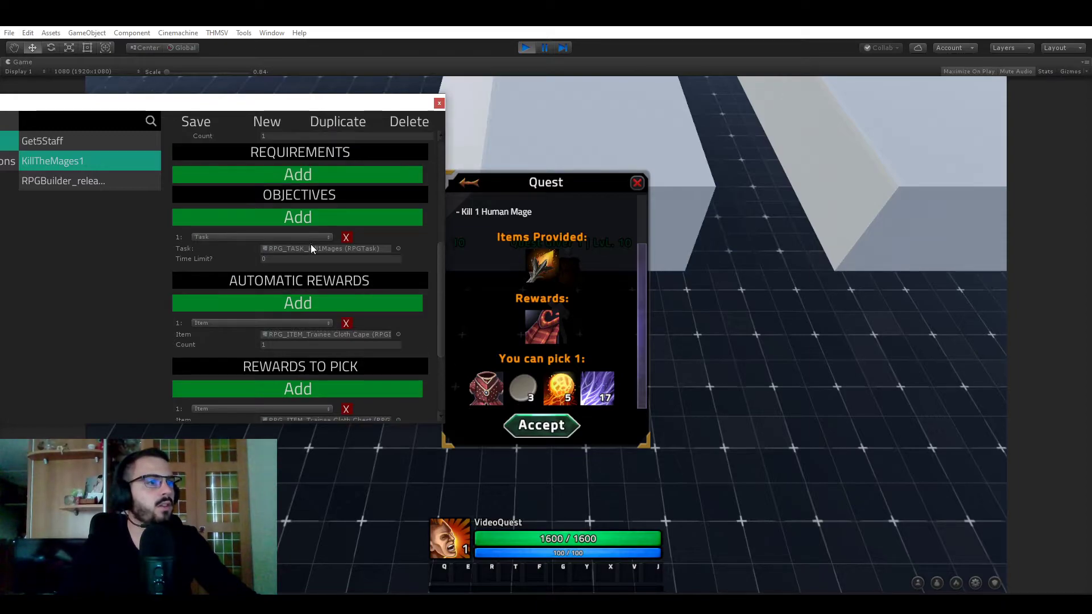
pyautogui.scroll(5, 310, 244)
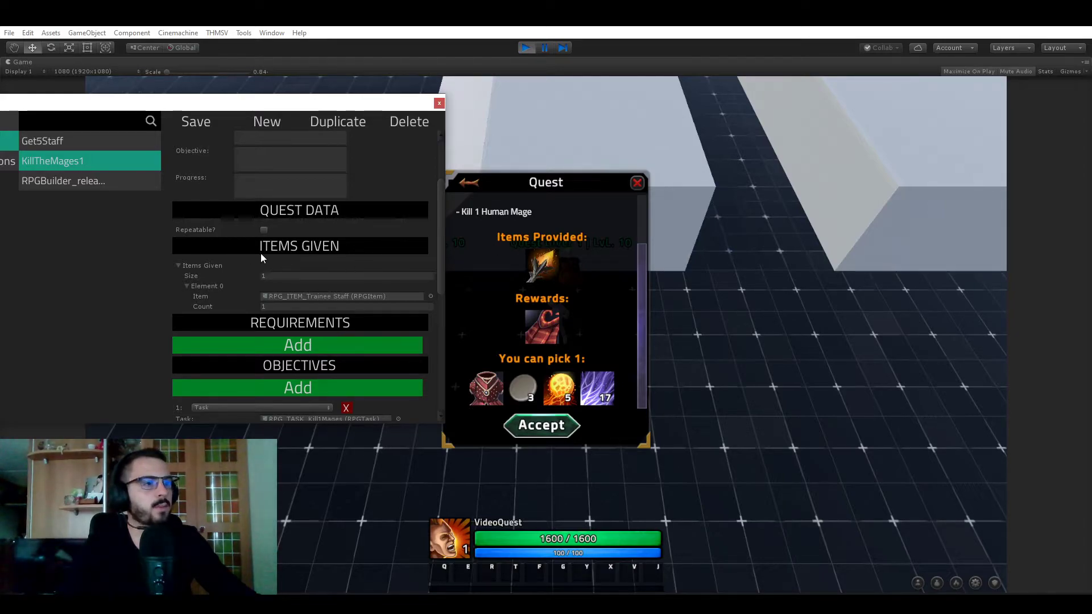
pyautogui.click(643, 287)
pyautogui.moveTo(549, 266)
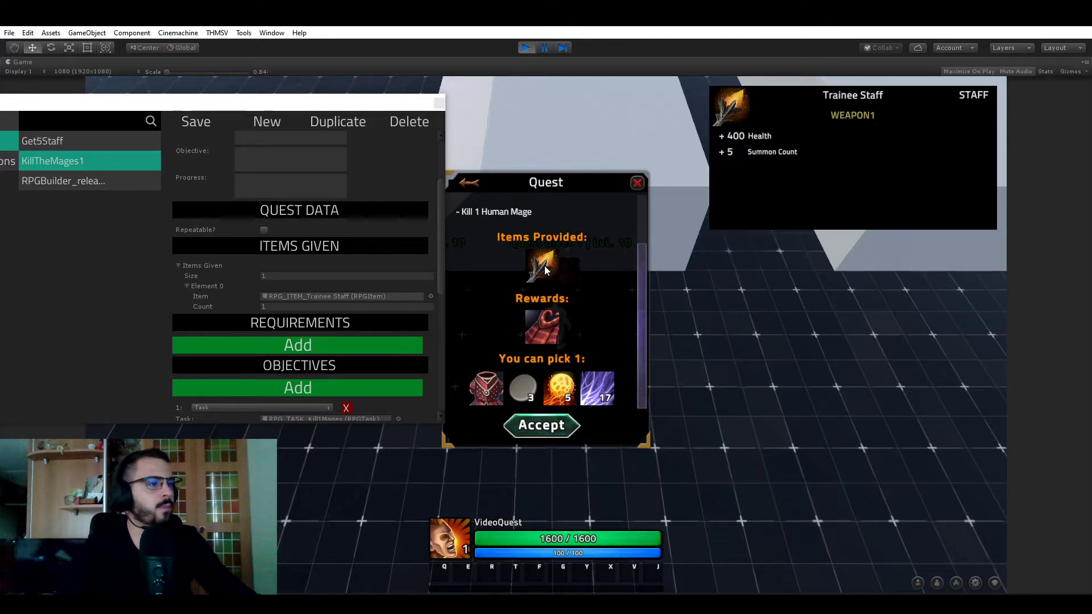
pyautogui.click(943, 589)
pyautogui.moveTo(550, 263)
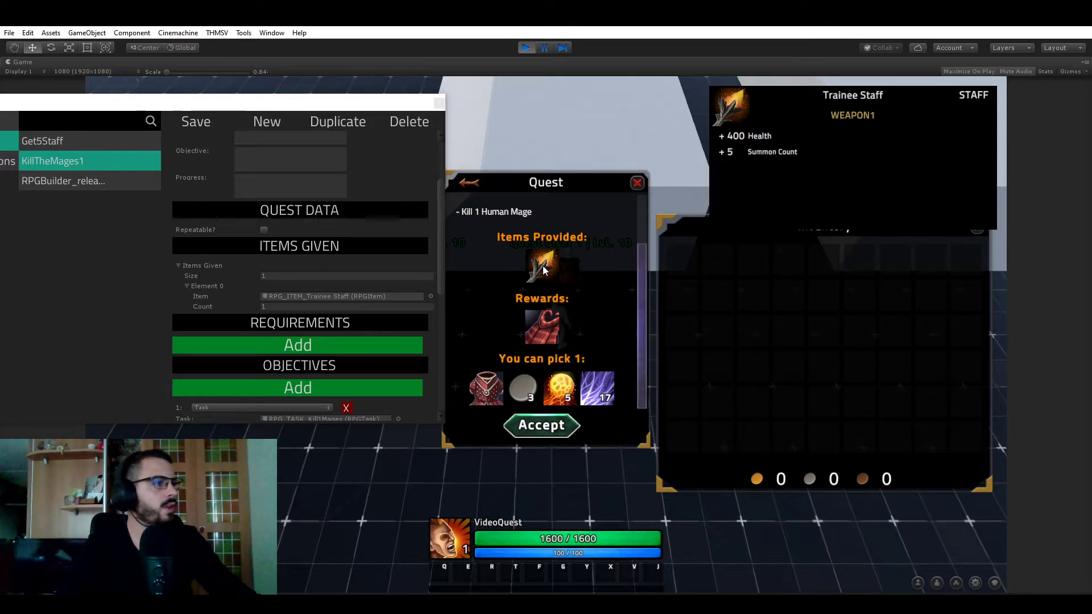
# Compare KillTheMages1's automatic rewards with the reward item's details in the in-game quest window
pyautogui.scroll(-1, 319, 281)
pyautogui.scroll(-4, 320, 281)
pyautogui.scroll(-1, 316, 278)
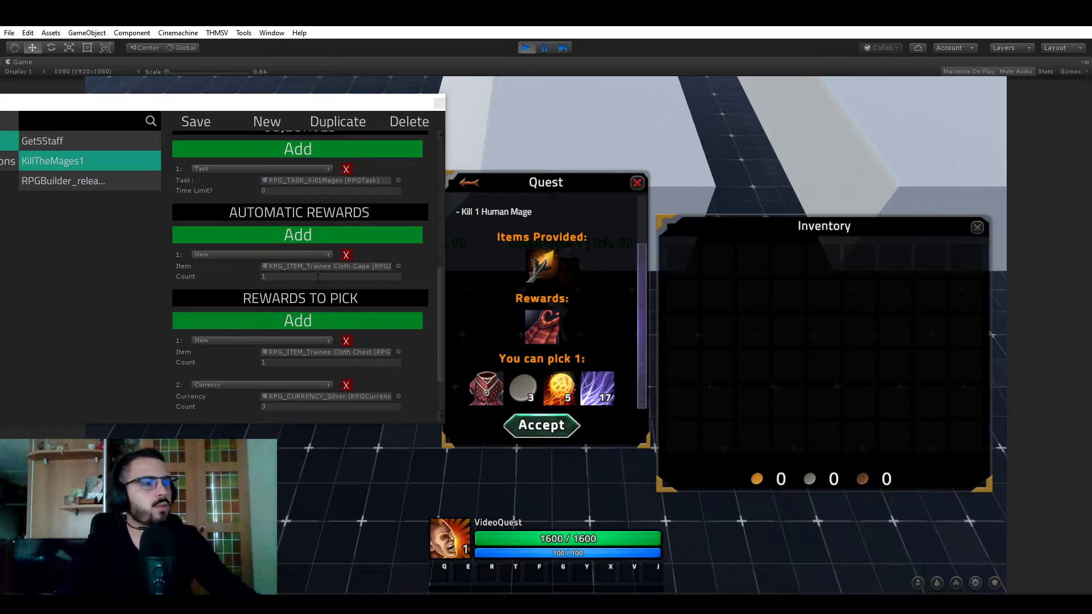
pyautogui.moveTo(555, 324)
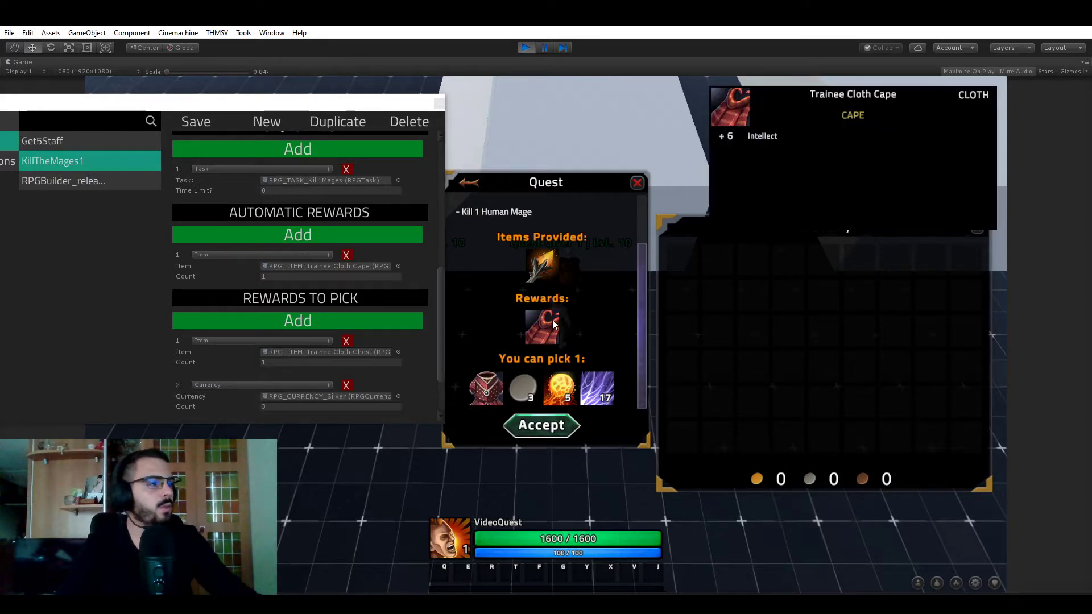